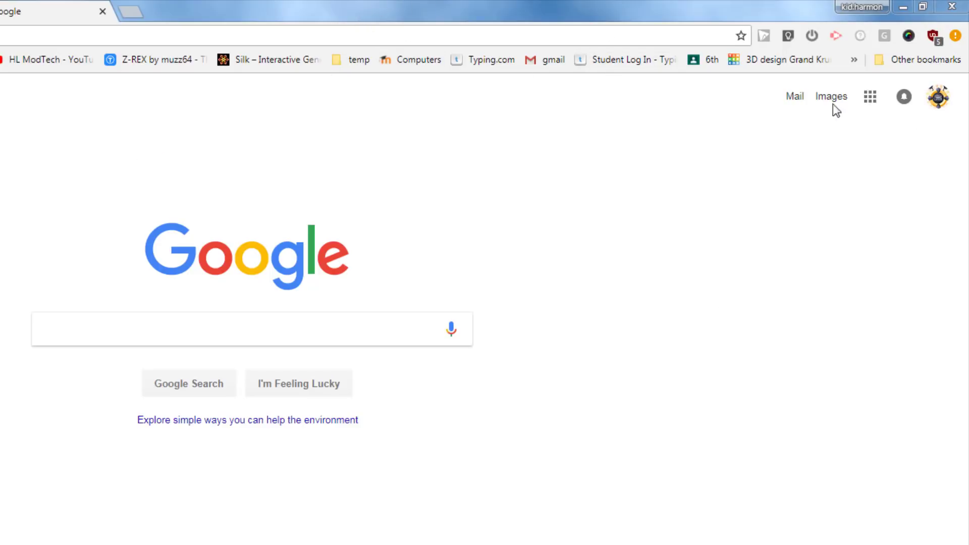
- Show the Google apps list from the Google homepage's apps grid
click(870, 98)
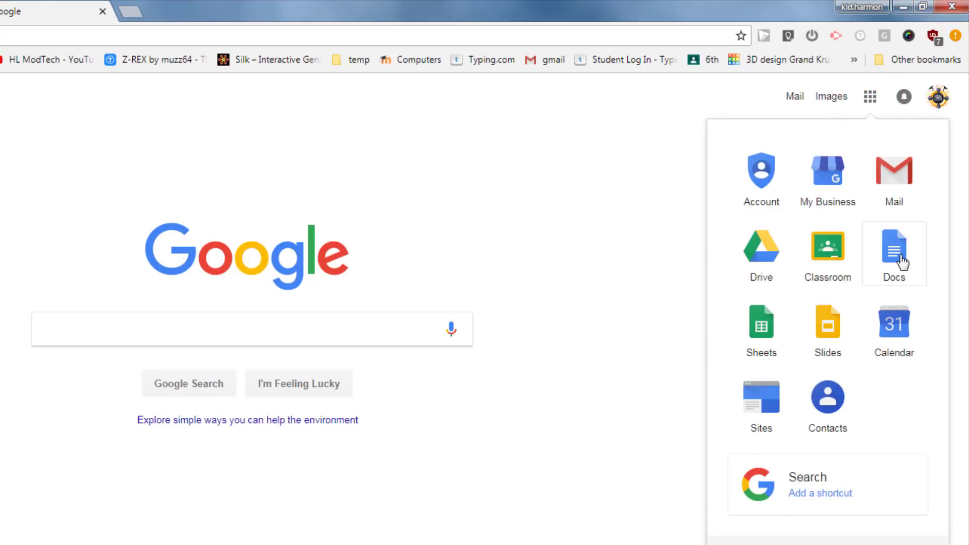
- Open Google Docs' template gallery on the General tab and scroll to the Class notes templates
click(902, 254)
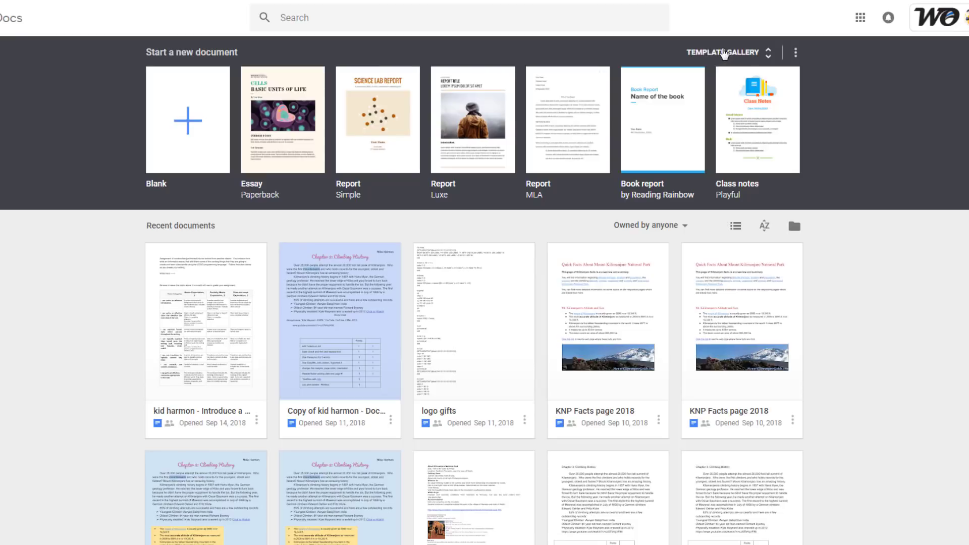
click(723, 52)
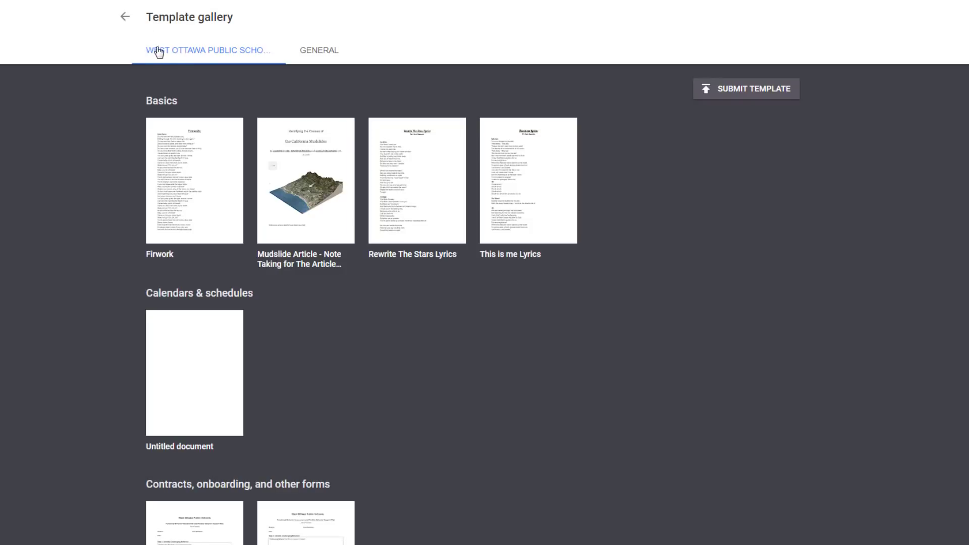
click(318, 51)
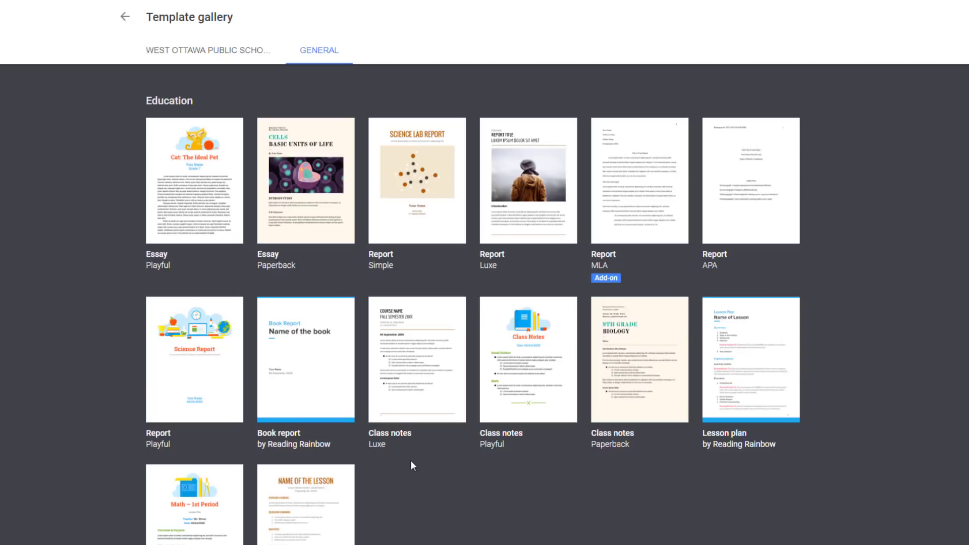
scroll(411, 461, down, 5)
scroll(417, 414, down, 4)
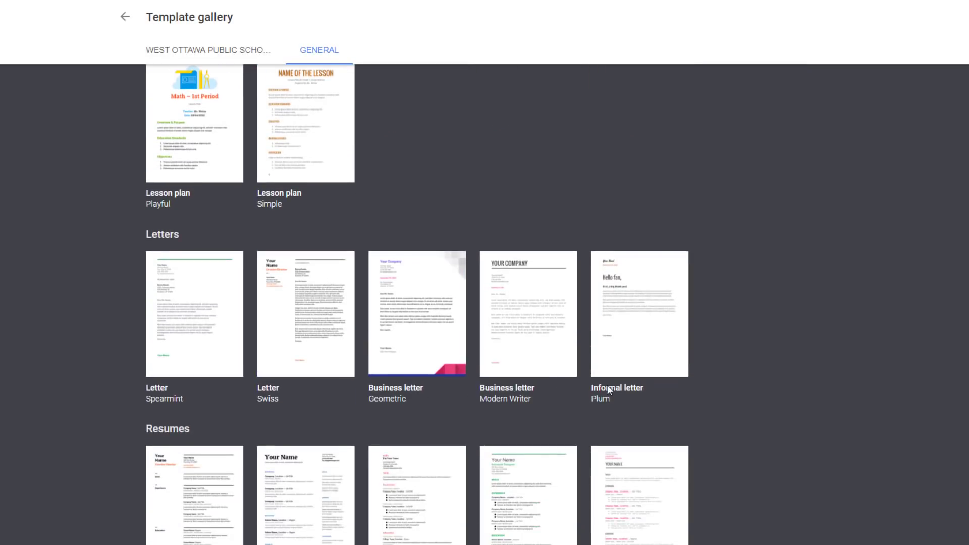
scroll(573, 386, down, 7)
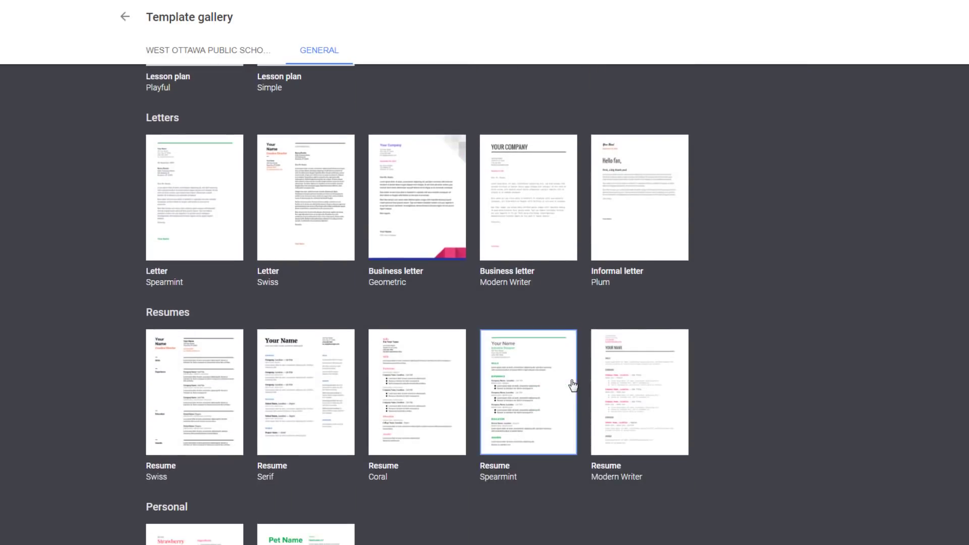
scroll(488, 411, down, 2)
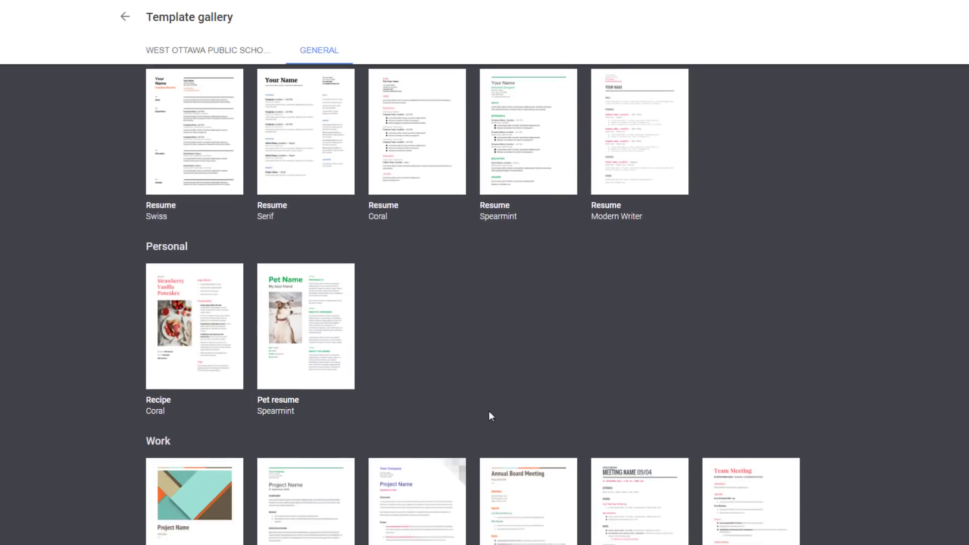
scroll(513, 260, up, 15)
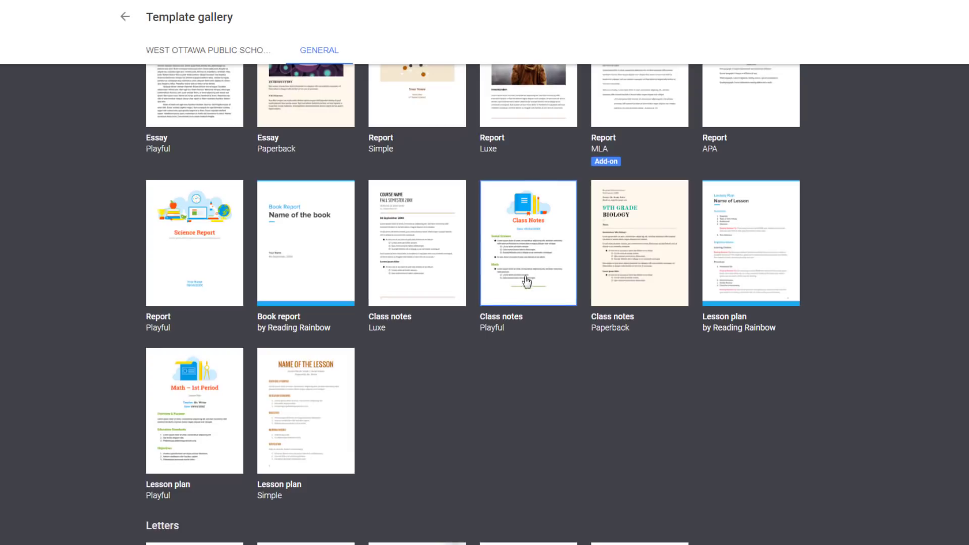
scroll(520, 313, up, 2)
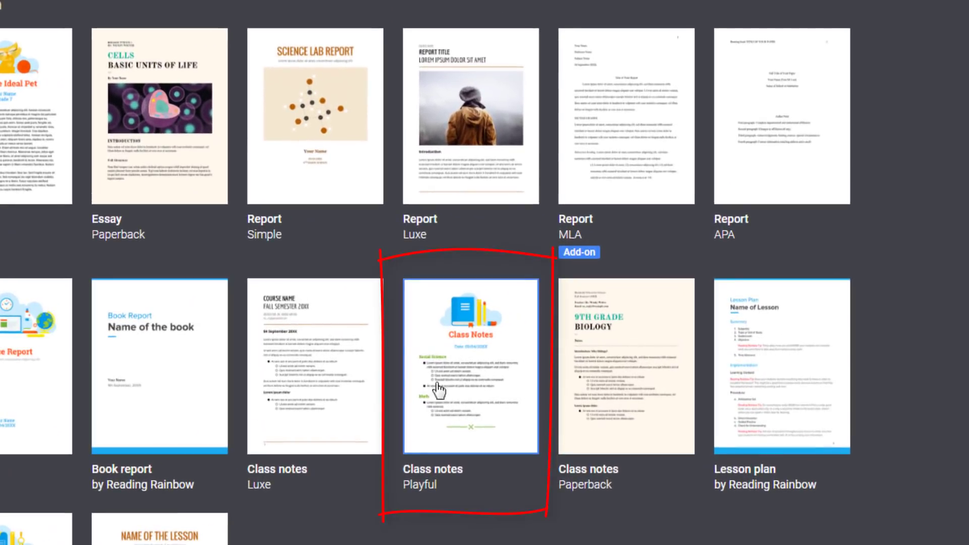
- Start a document from the Class notes Playful template and select 'Class' in its title
click(467, 381)
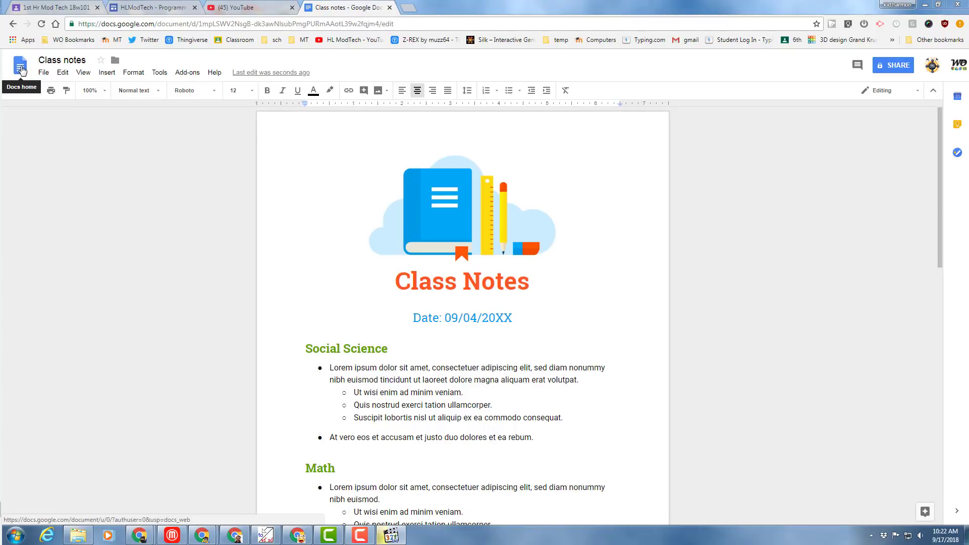
click(55, 59)
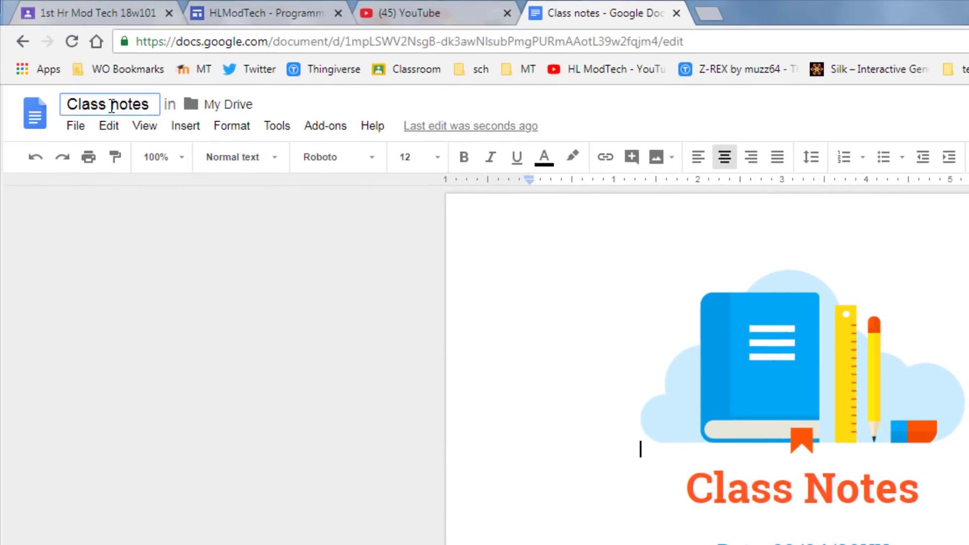
double_click(99, 103)
- Retitle the document 'Computers 1 notes' and add a page header containing the student's name
text(Computers 1)
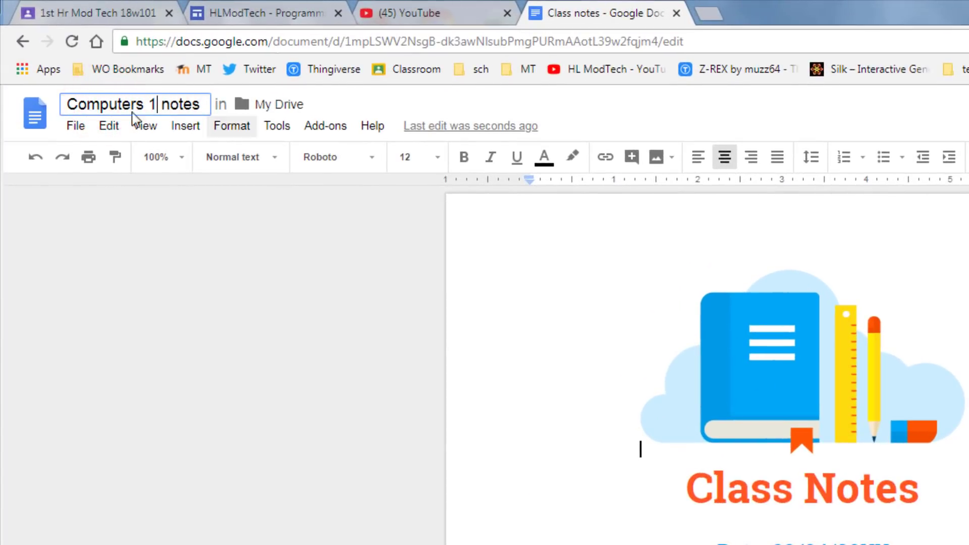
click(279, 256)
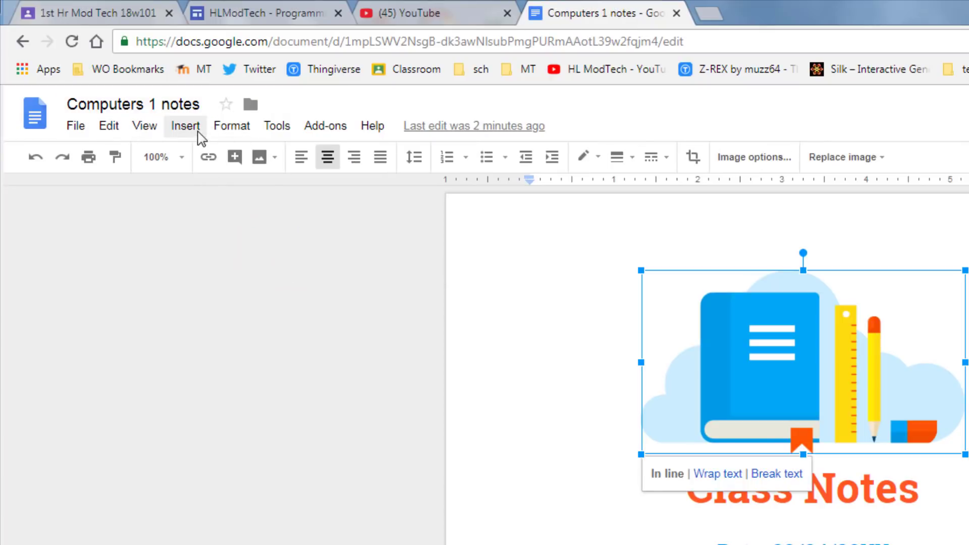
click(186, 126)
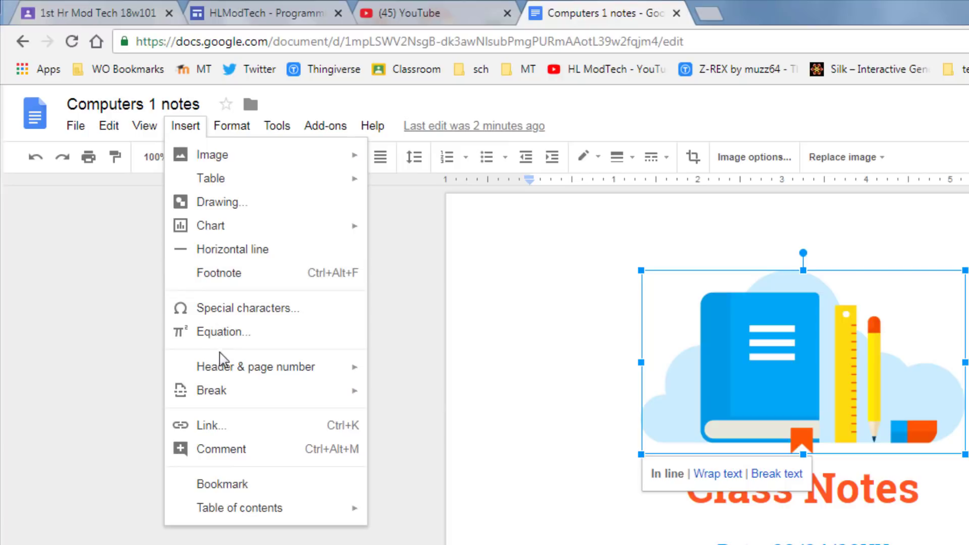
mouse_move(222, 368)
click(477, 374)
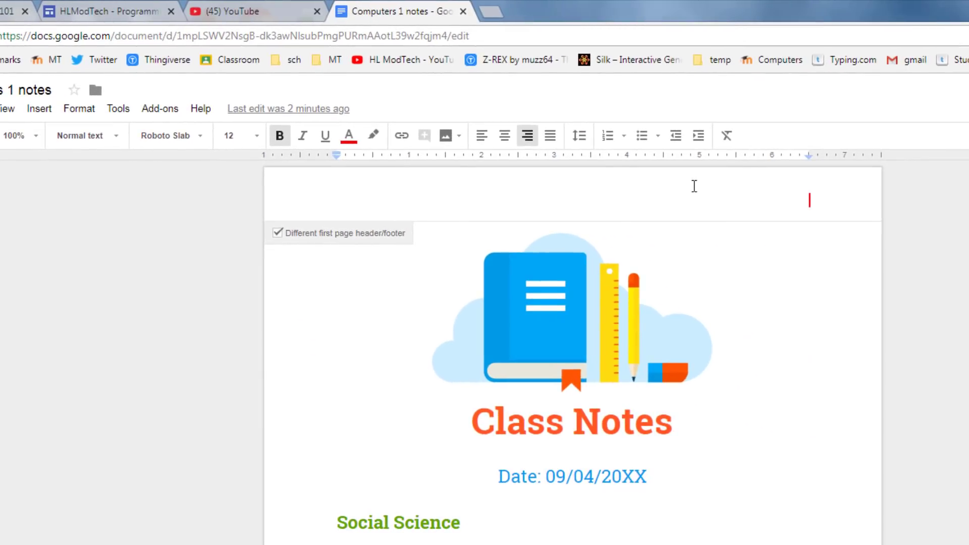
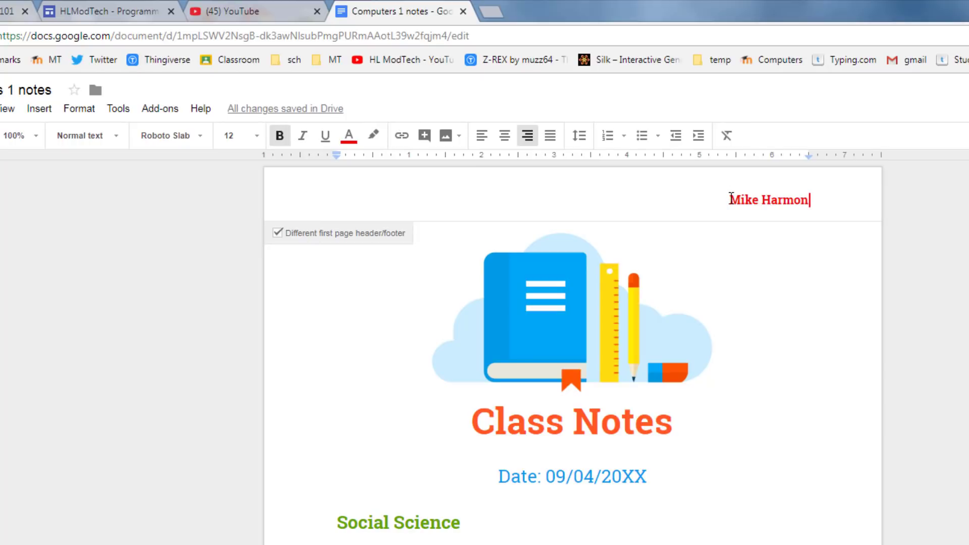
- Colour the header name blue, replacing an initial light purple choice
triple_click(731, 198)
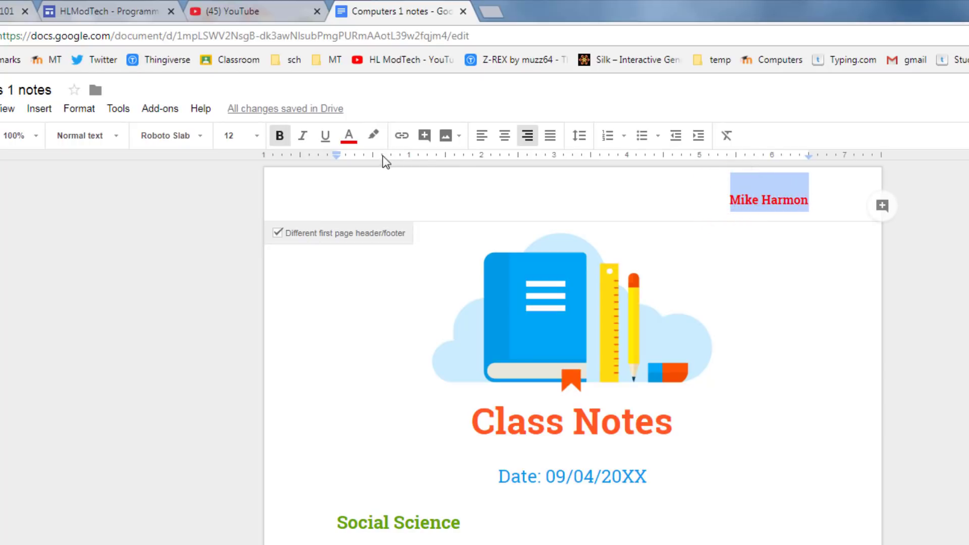
click(349, 136)
click(461, 216)
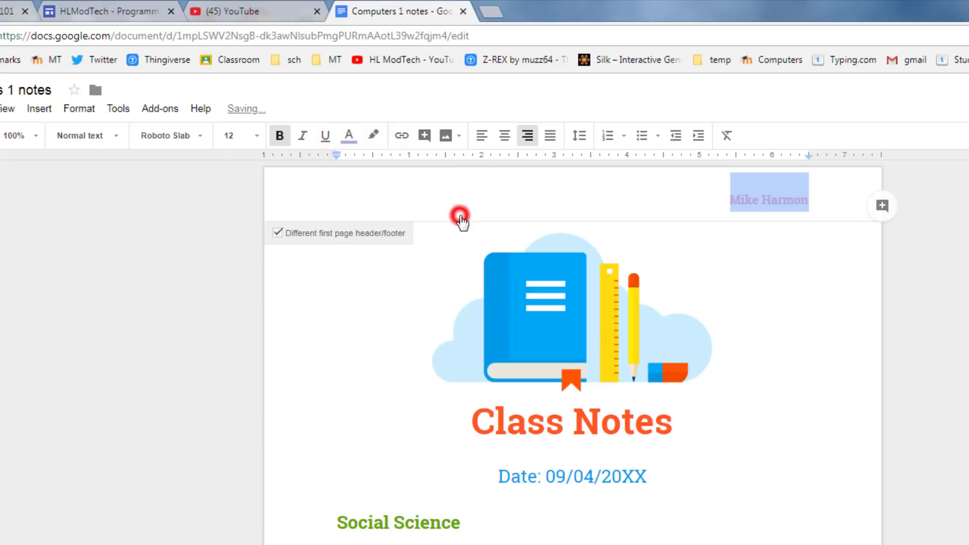
click(703, 199)
triple_click(733, 199)
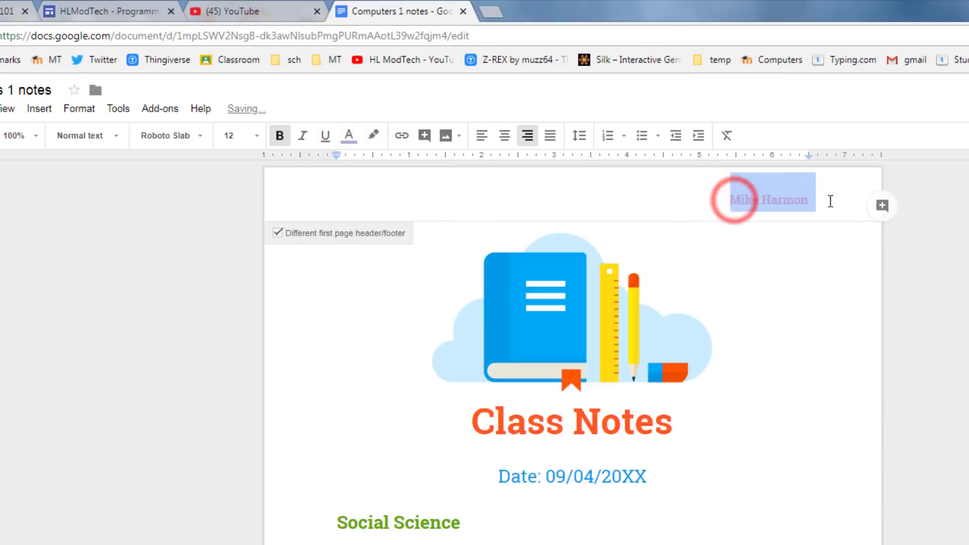
click(348, 135)
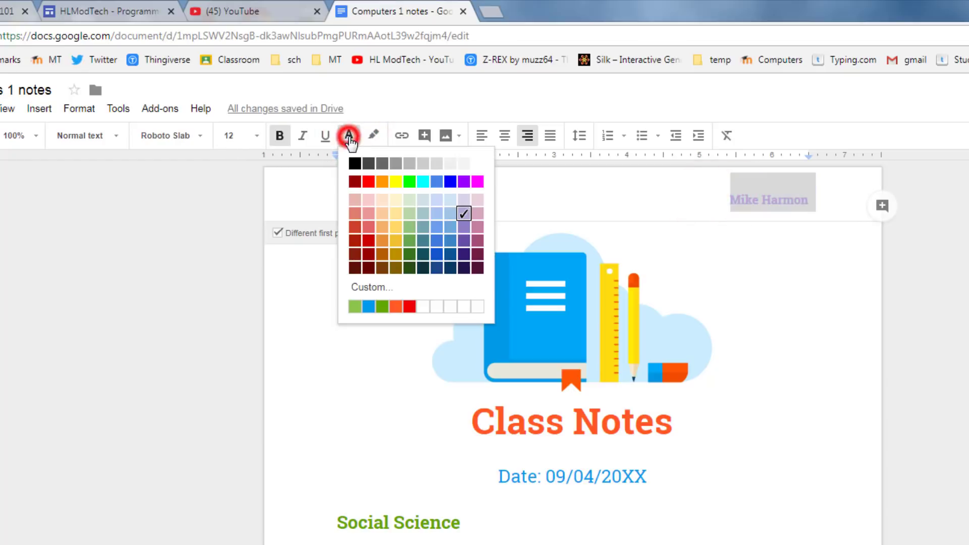
click(450, 181)
click(797, 224)
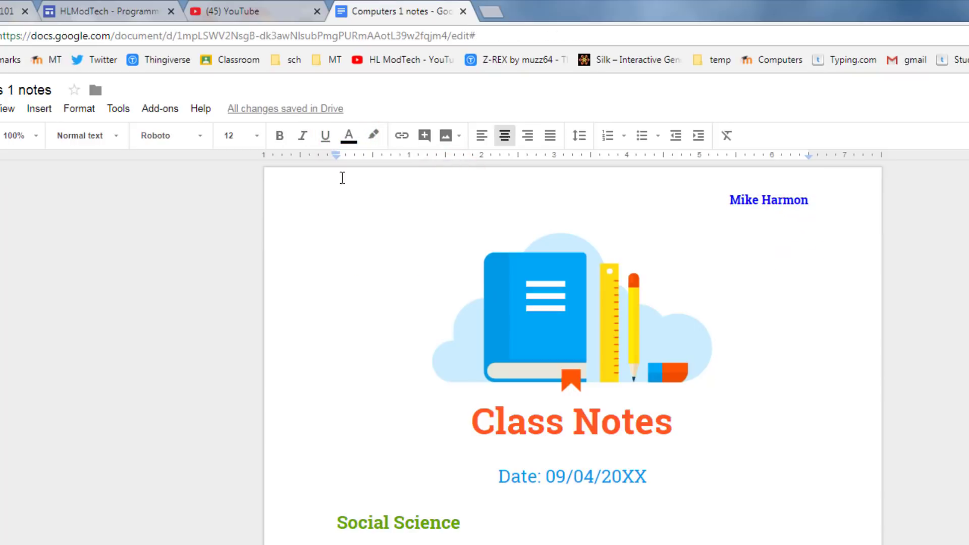
- Add page numbers to the document
click(40, 109)
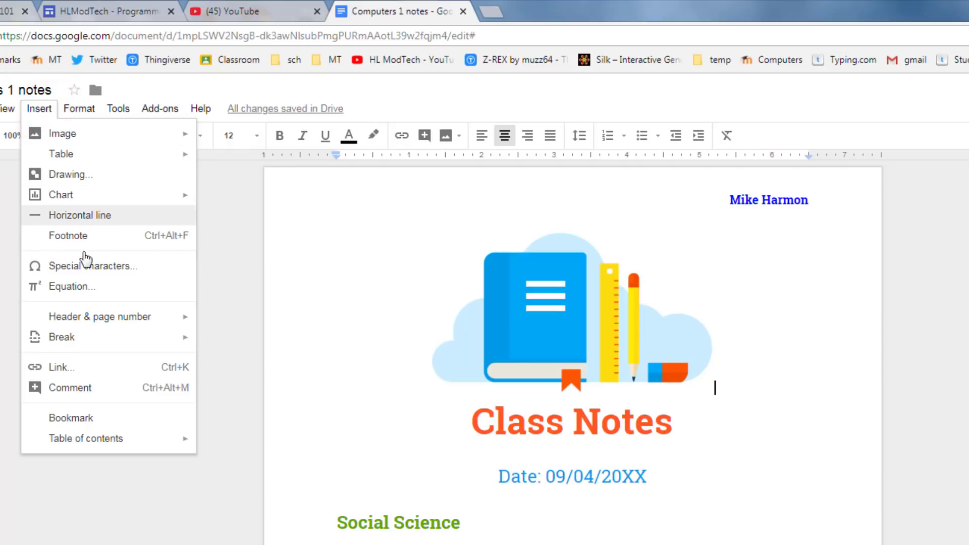
mouse_move(133, 318)
mouse_move(257, 370)
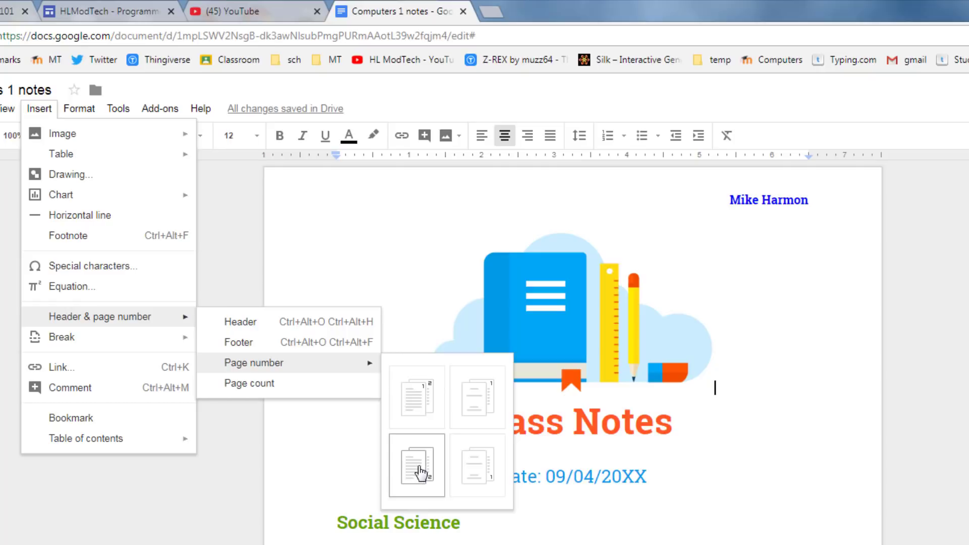
click(421, 473)
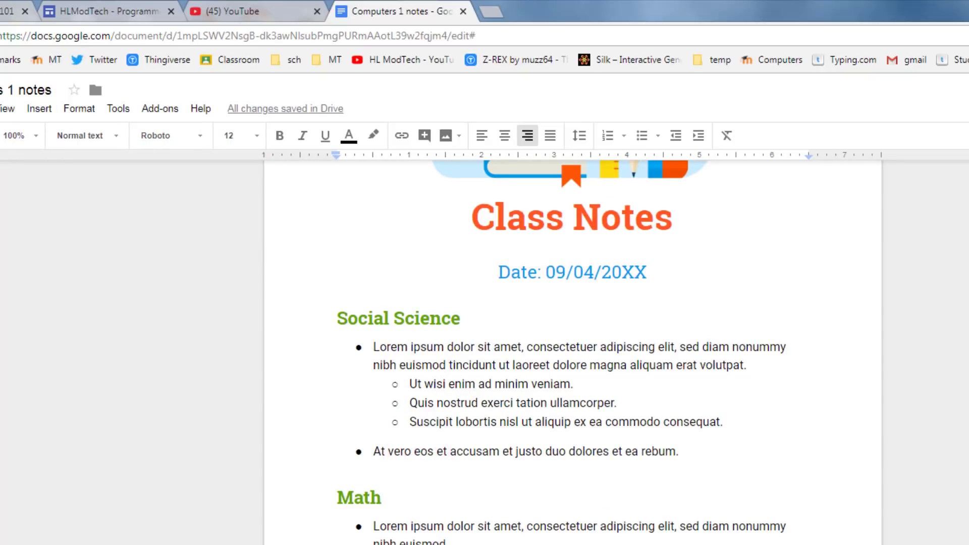
- Change the date line to 09/17/2018 by replacing '04' with 17 and 'XX' with 18
scroll(572, 353, up, 3)
scroll(573, 353, down, 15)
scroll(573, 353, up, 15)
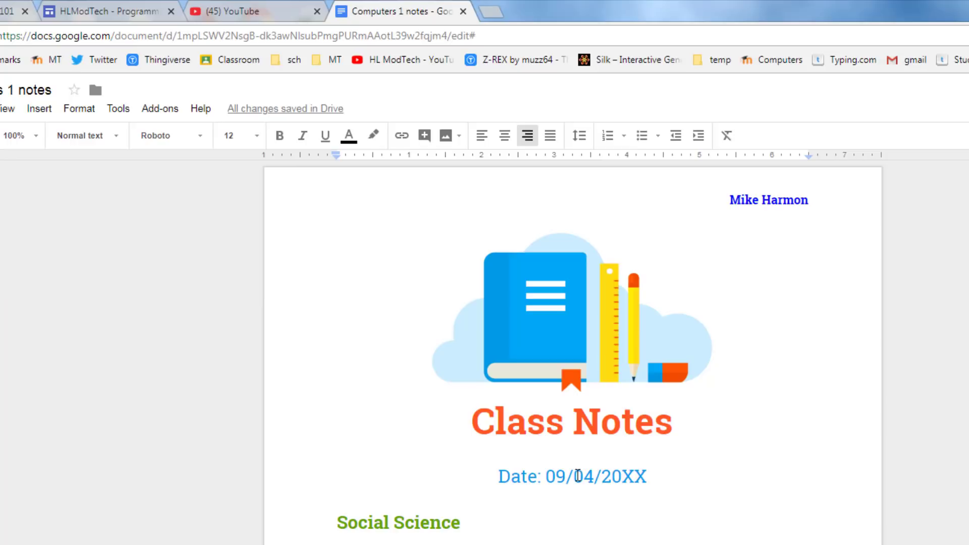
drag(575, 476, 595, 478)
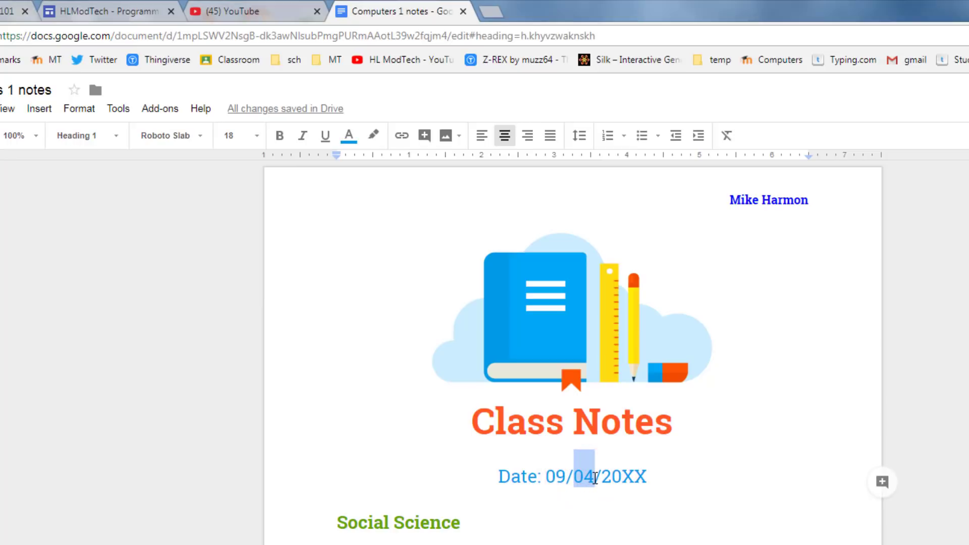
text(17)
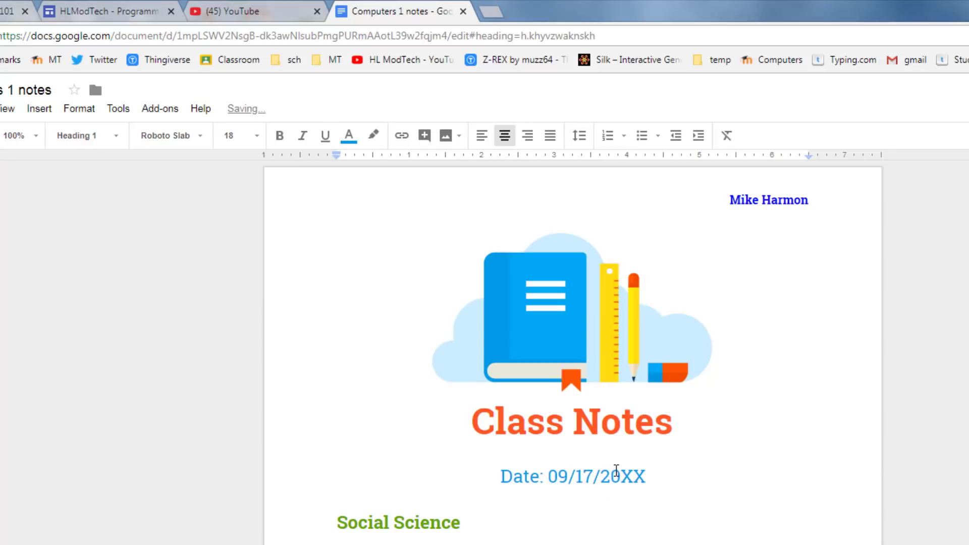
drag(629, 471, 644, 472)
text(18)
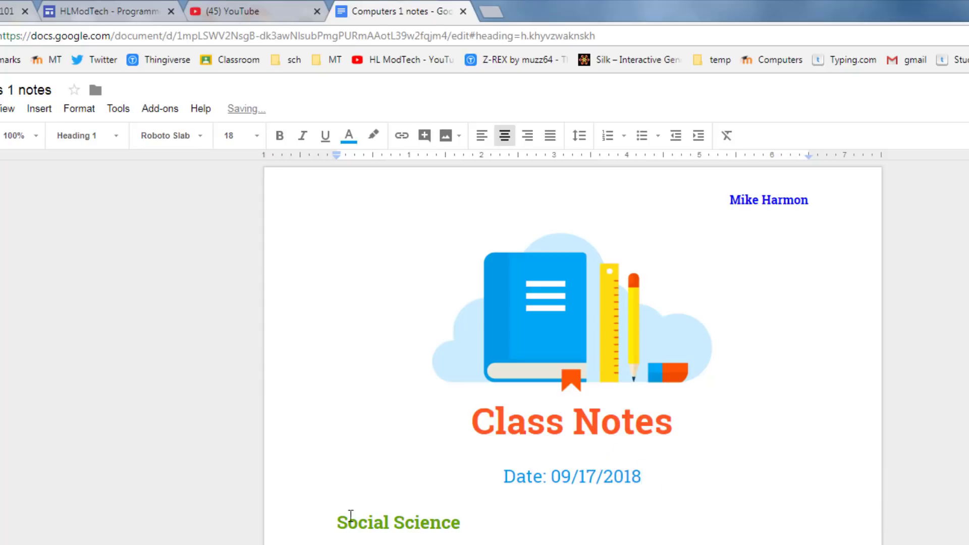
- Rename the Social Science heading to 'Google Docs'
drag(337, 523, 457, 527)
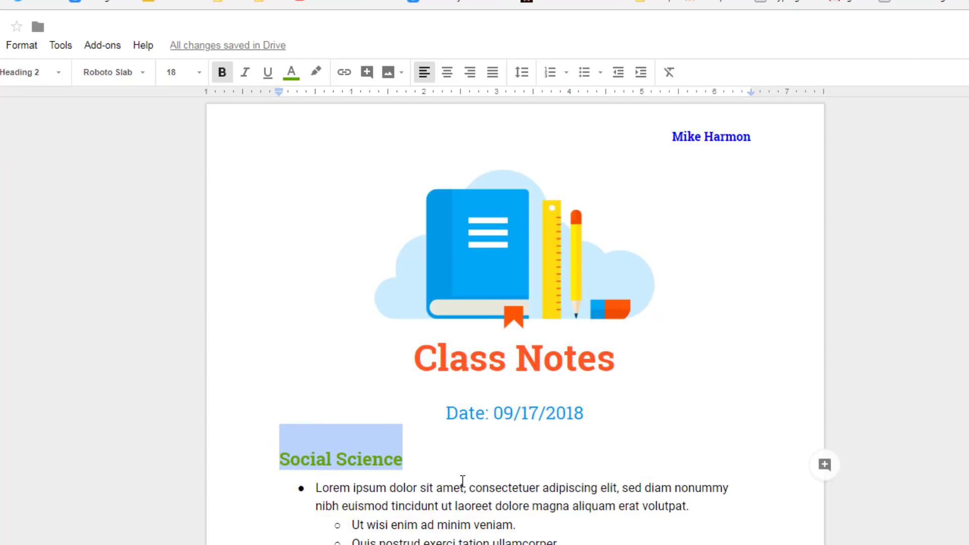
text(Google Docs)
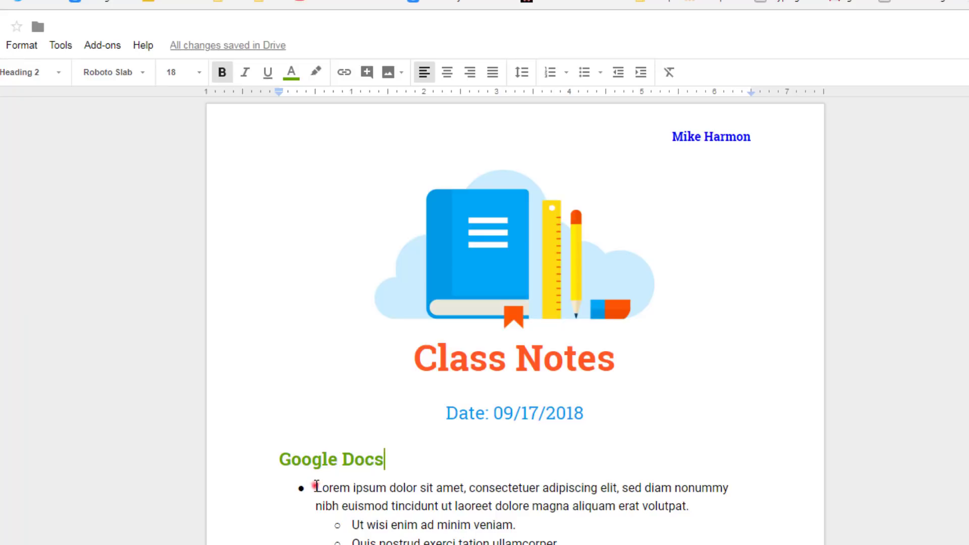
drag(309, 485, 565, 542)
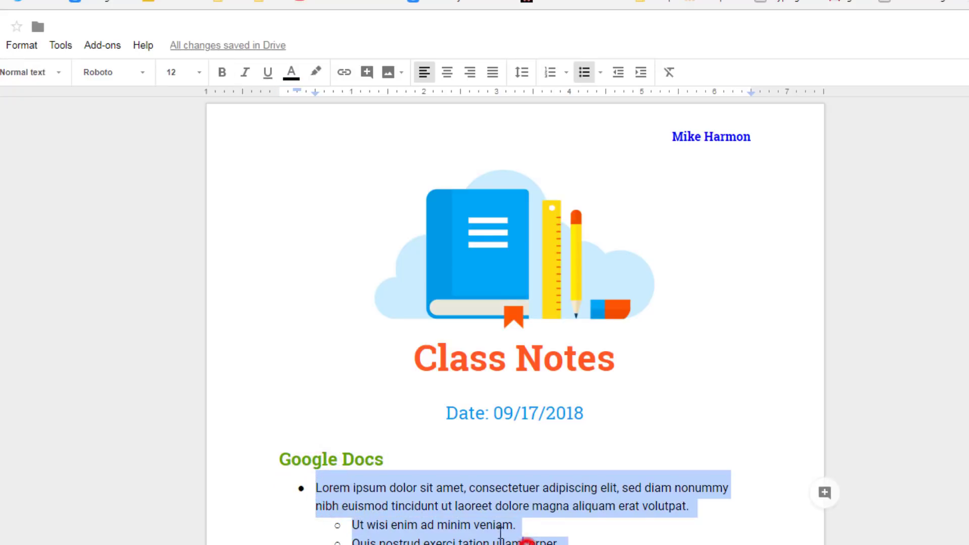
click(522, 541)
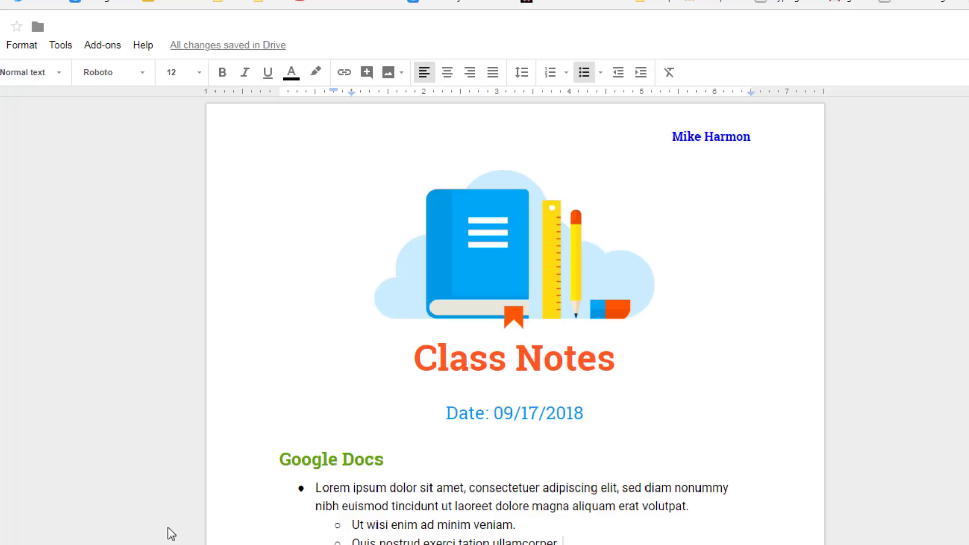
click(350, 524)
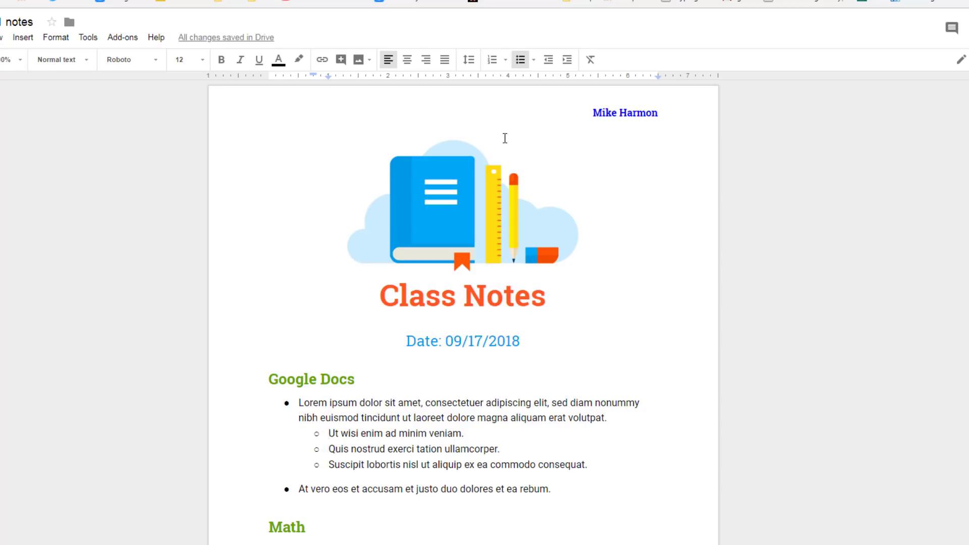
click(548, 62)
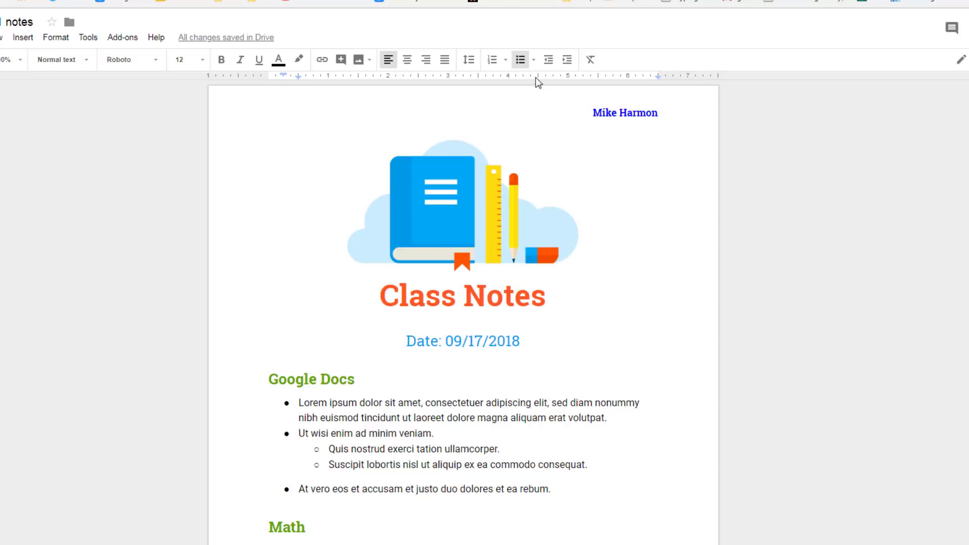
click(568, 60)
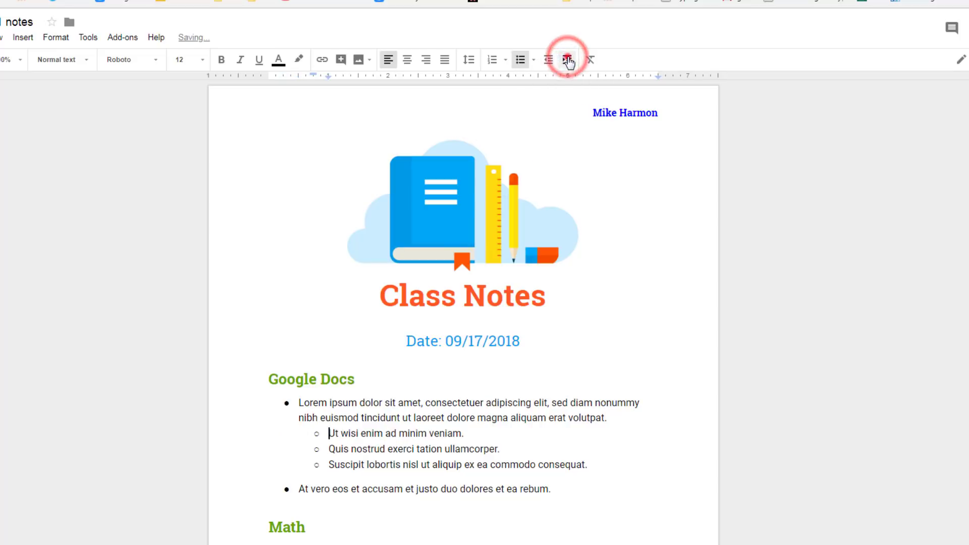
click(567, 60)
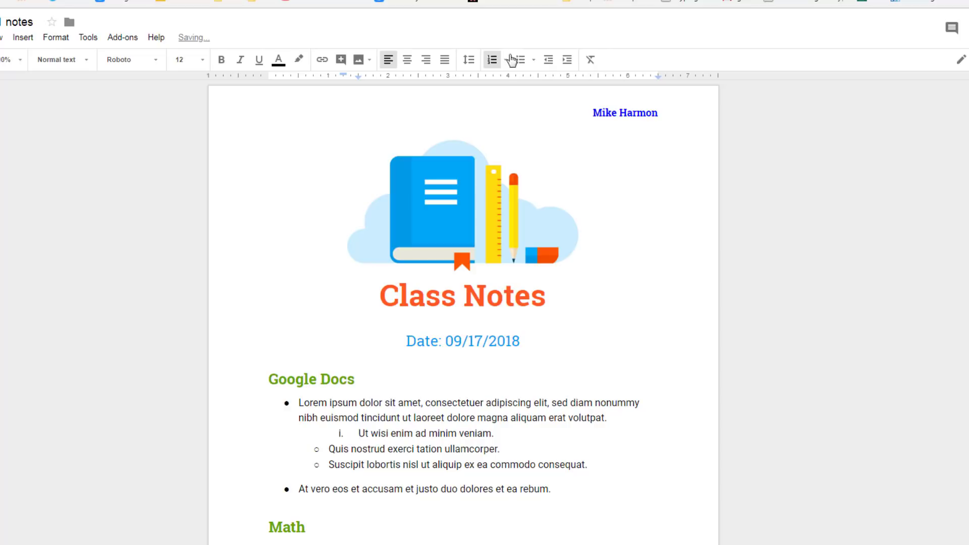
click(548, 60)
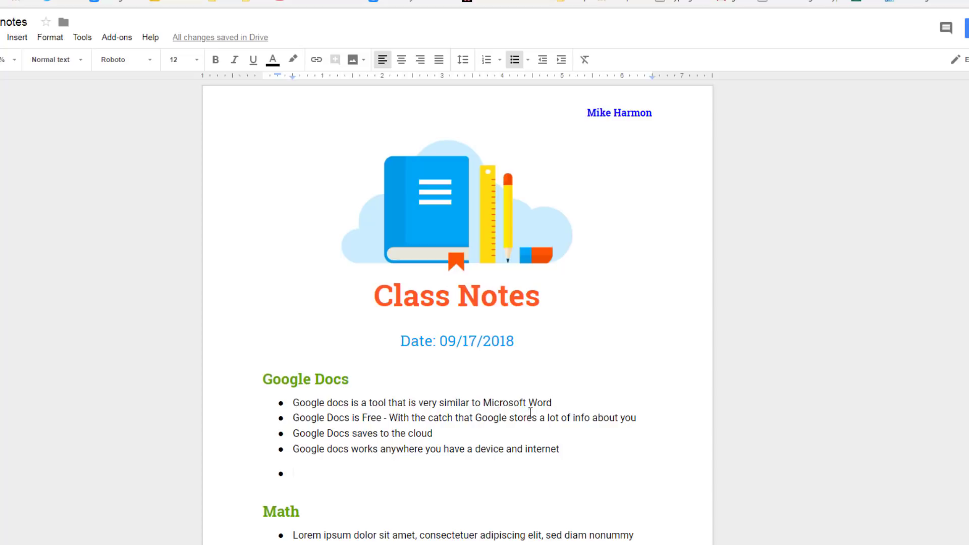
- Review the first Google Docs notes, leaving the caret after 'internet' in the second note
drag(311, 420, 381, 418)
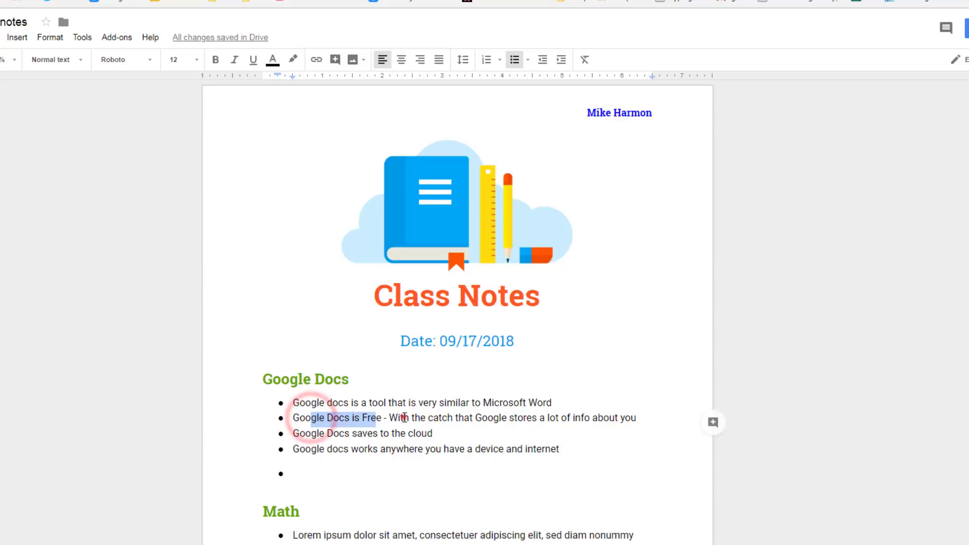
click(400, 417)
drag(513, 418, 615, 418)
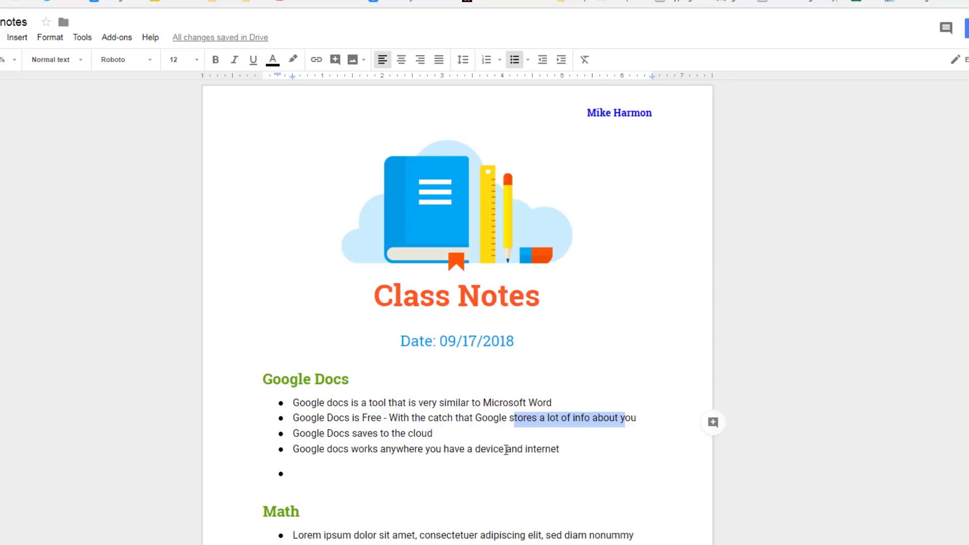
click(559, 447)
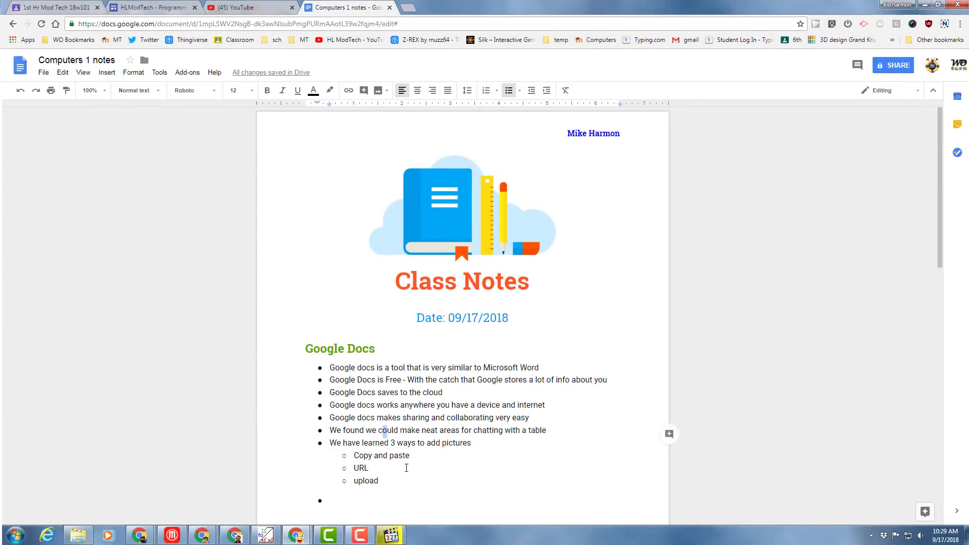
- Paste the 'Add 2 things you learned' bullet at the end of the notes
scroll(396, 449, down, 1)
click(373, 450)
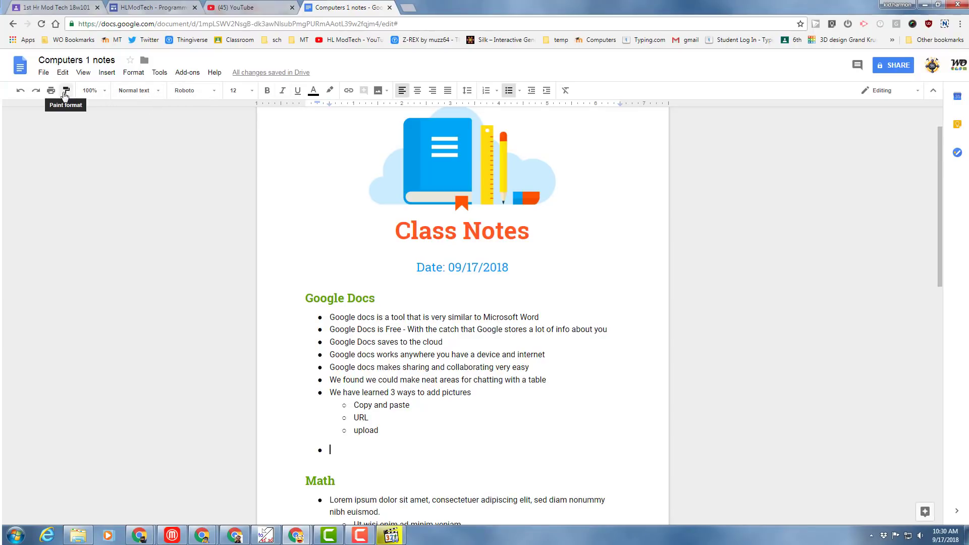
scroll(344, 446, down, 2)
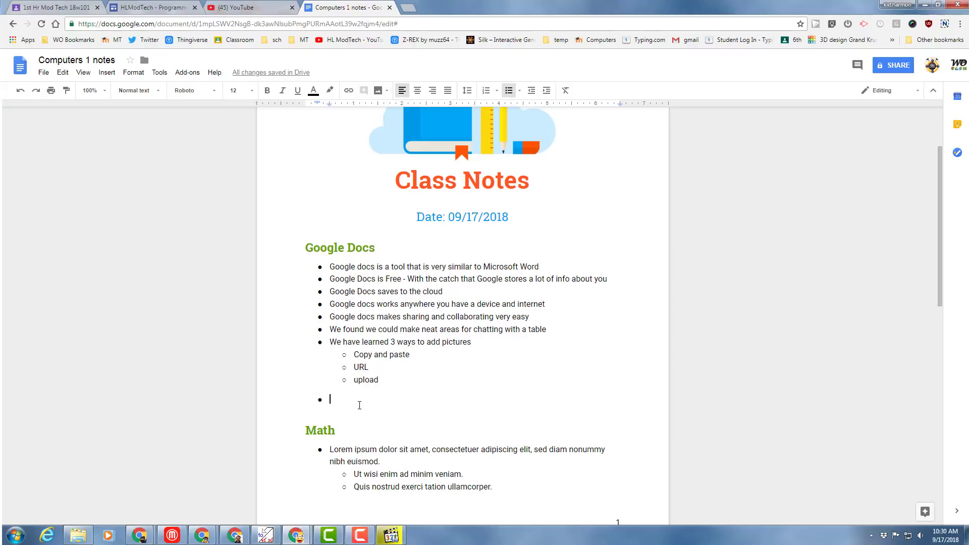
text(Add 2 things you learned)
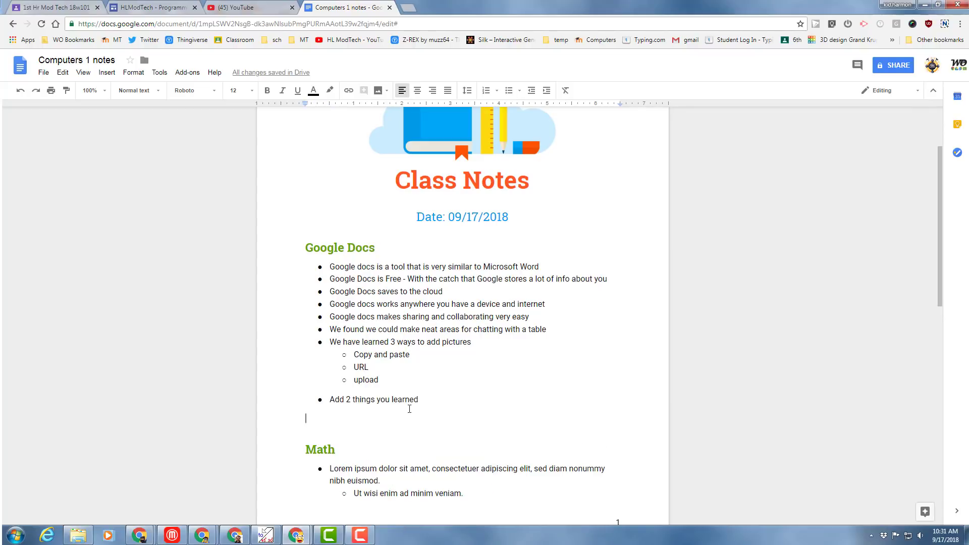
click(424, 401)
- Add an unbulleted line below it with the paragraph about being good at adding images
key(Return)
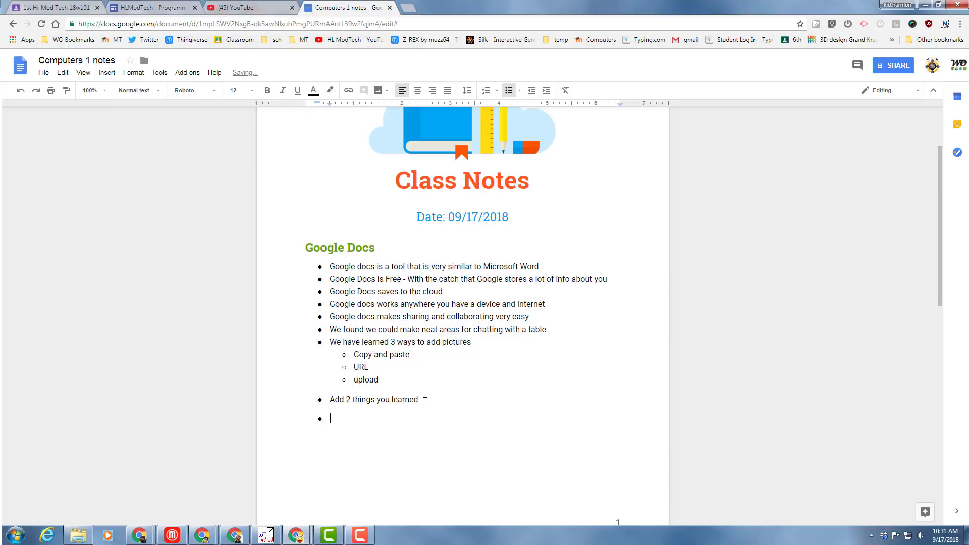
key(BackSpace)
key(BackSpace)
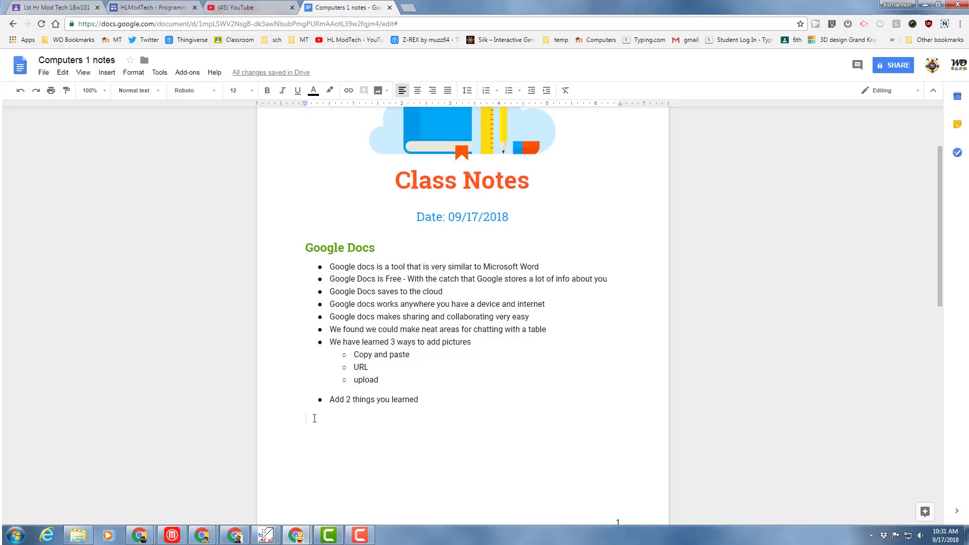
click(313, 417)
text(I am really good at adding images to my documents. I have…)
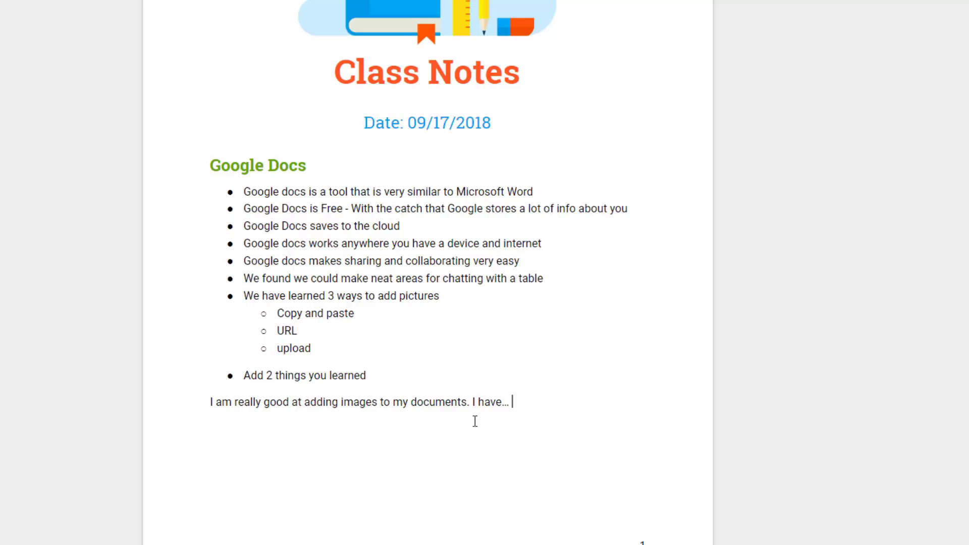
scroll(437, 413, up, 3)
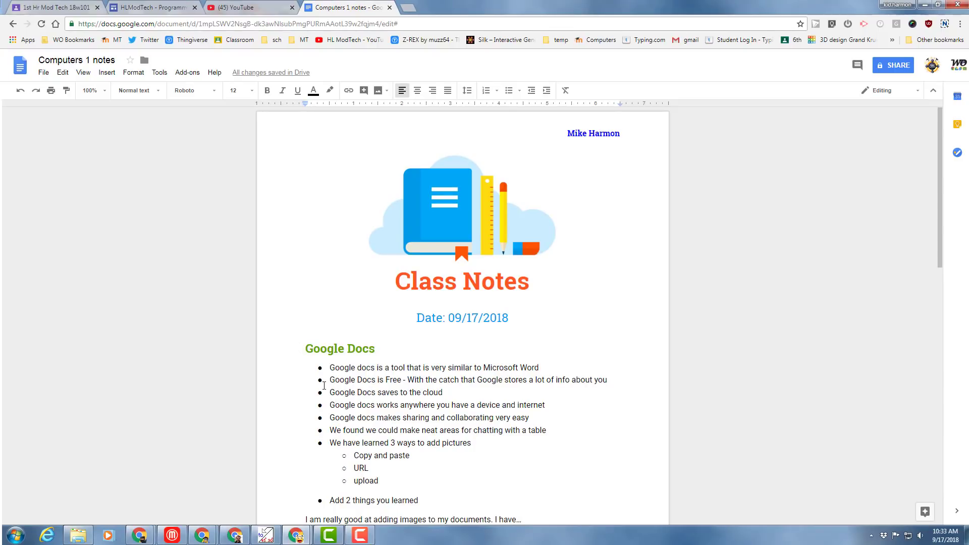
- Capture the Class Notes page as a Nimbus selected-area screenshot and save it
click(944, 24)
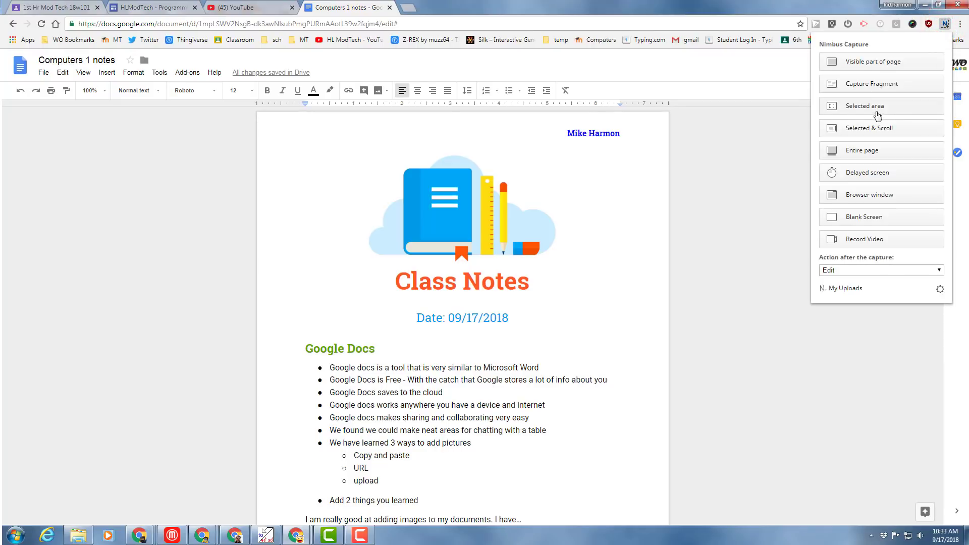
click(874, 107)
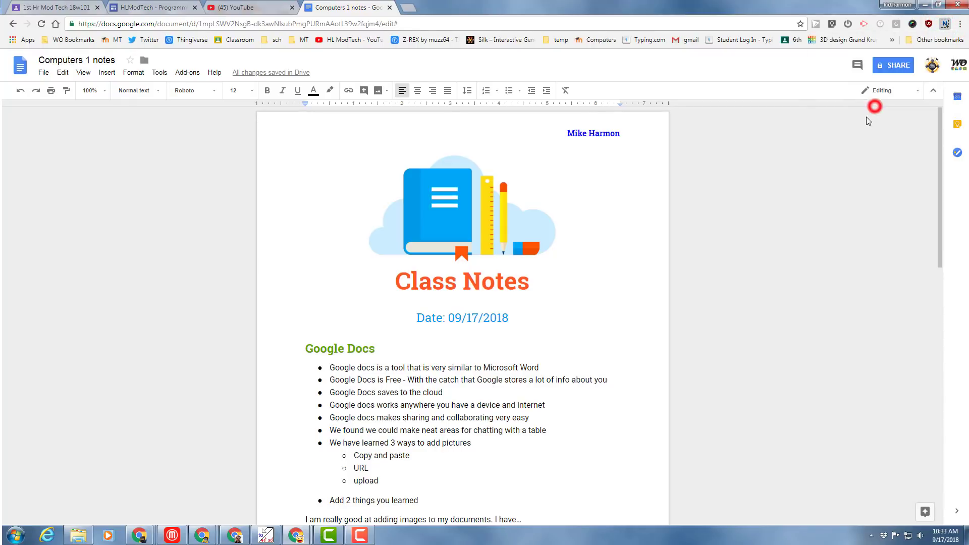
click(268, 123)
mouse_move(267, 123)
mouse_down()
mouse_move(451, 340)
mouse_move(657, 494)
mouse_move(677, 525)
mouse_up()
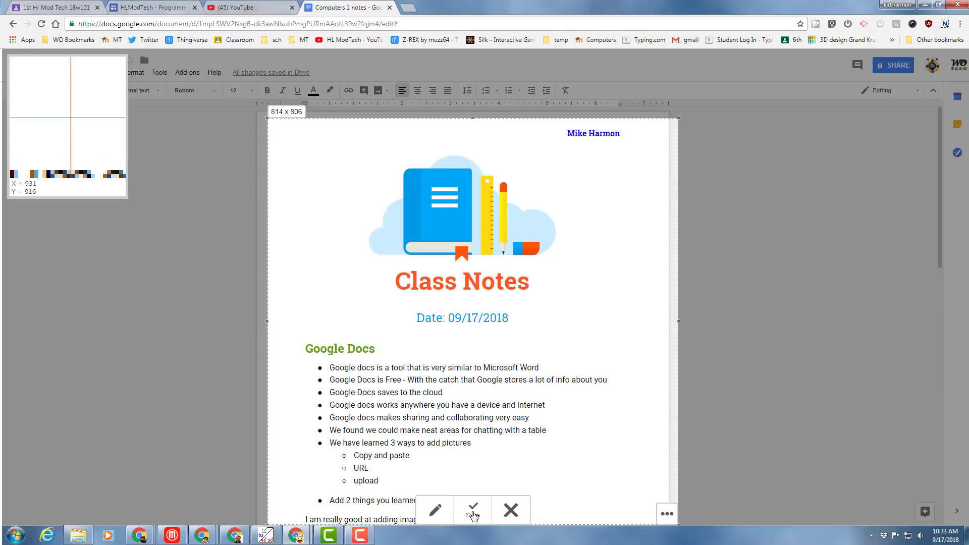
click(472, 514)
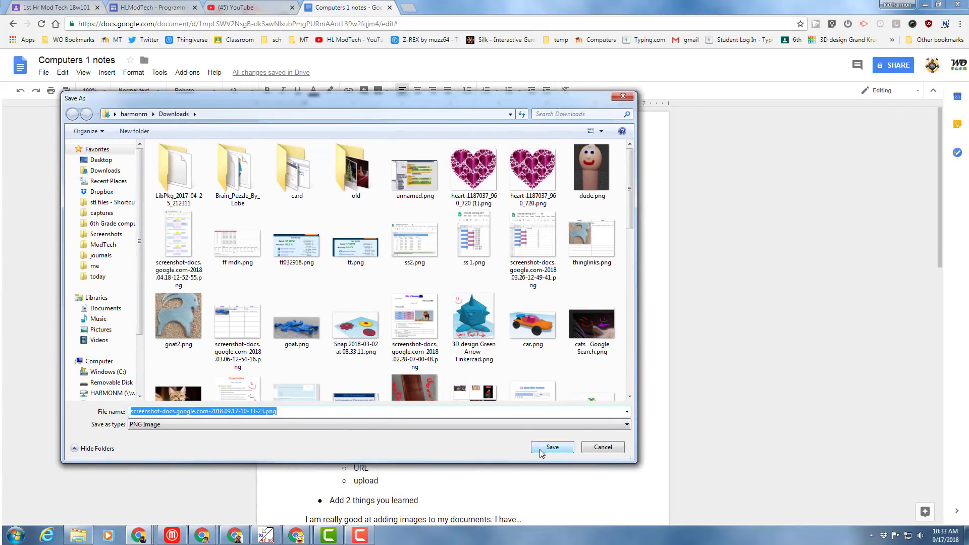
- Save the PNG to Downloads and open the Google Docs Template assignment in Classroom
click(536, 451)
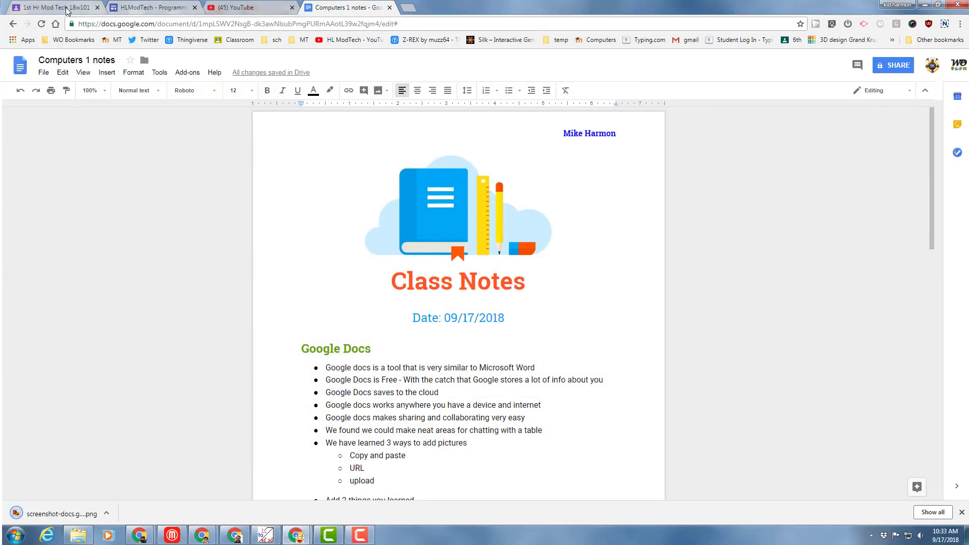
click(61, 7)
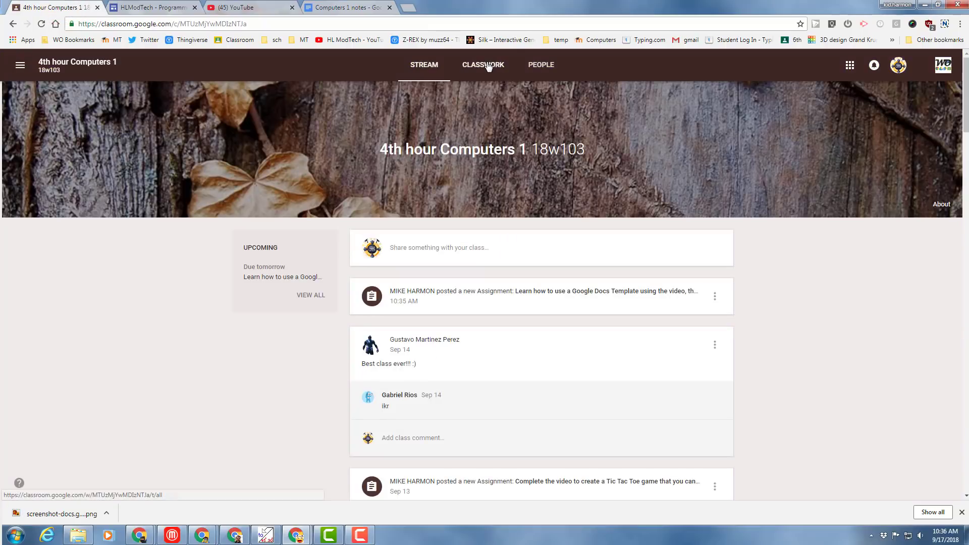
click(499, 67)
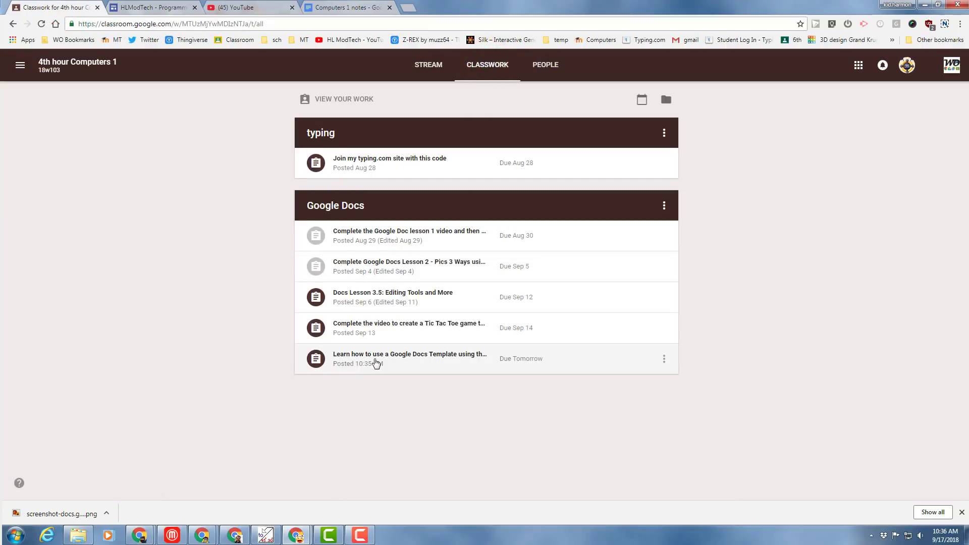
click(376, 360)
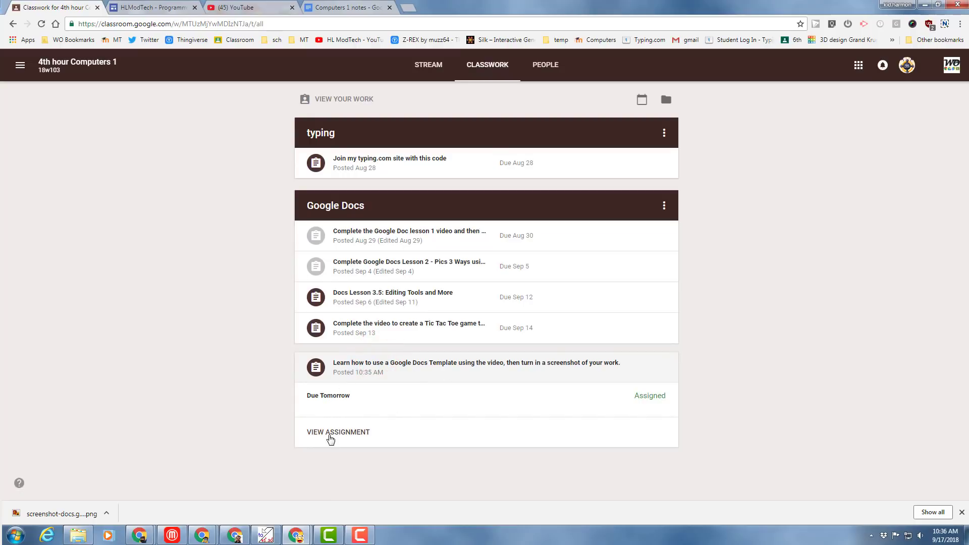
click(339, 435)
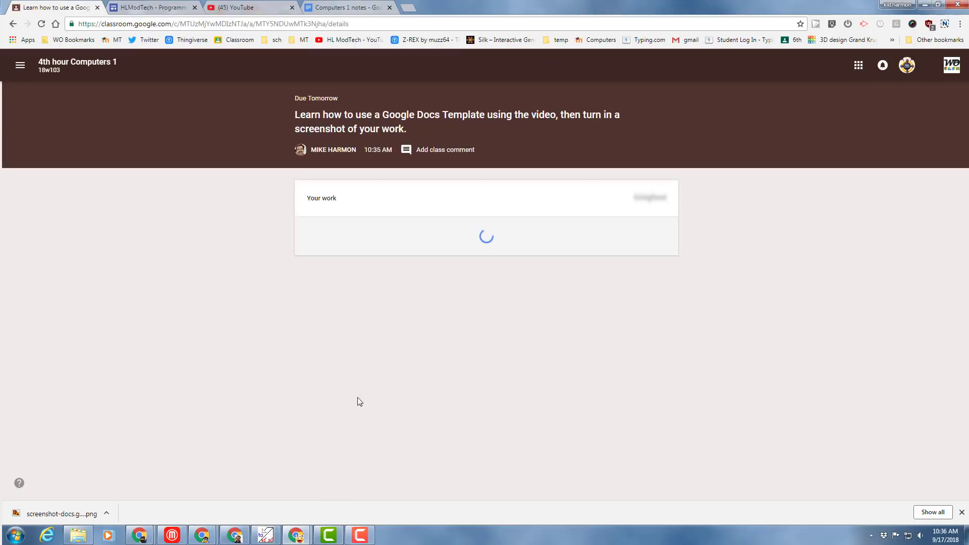
- Attach screenshot-docs.google.com-2018.09.17-10-33-23.png from Downloads as your work
click(322, 267)
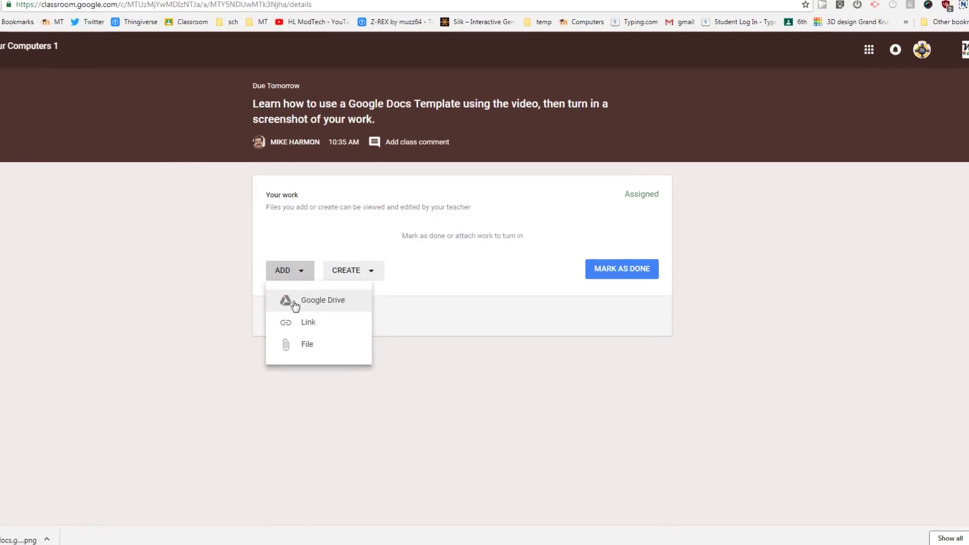
click(301, 347)
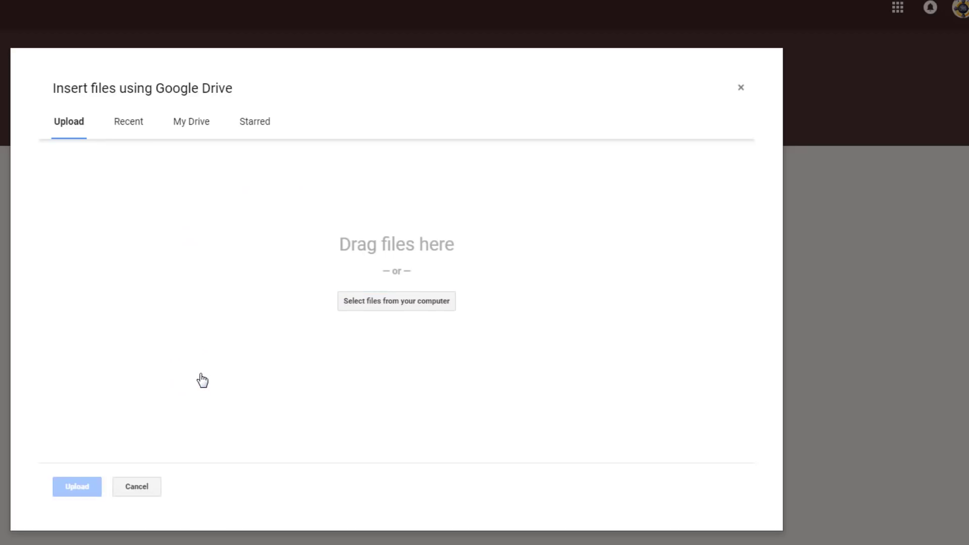
click(426, 306)
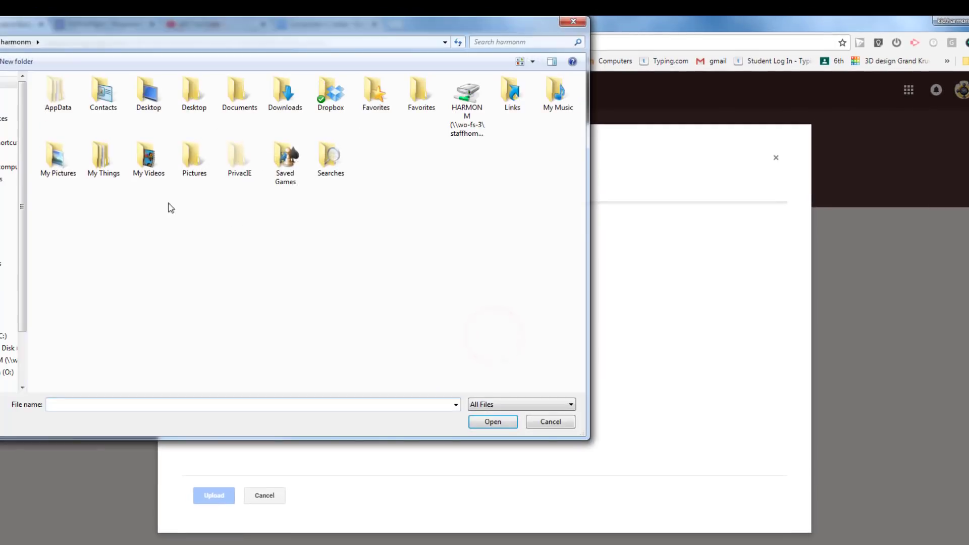
click(7, 102)
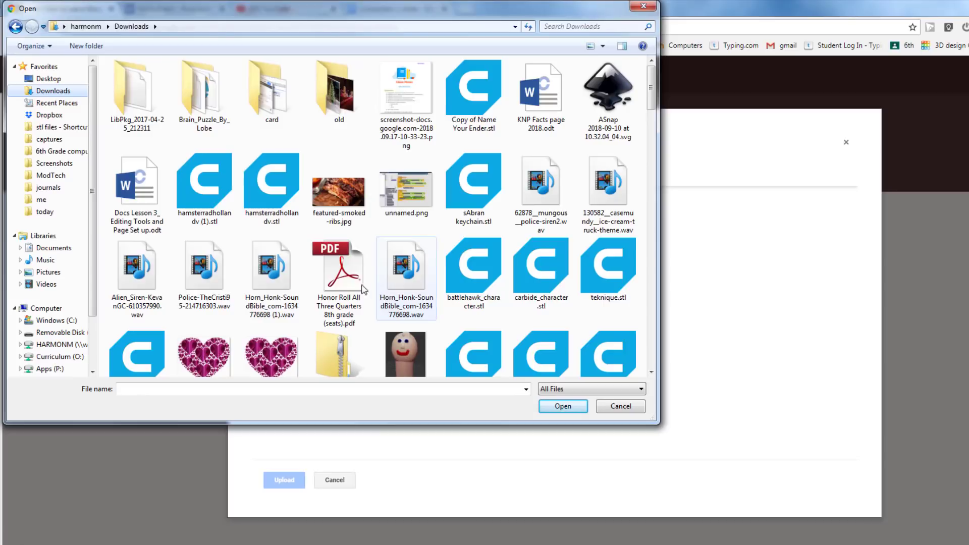
double_click(406, 93)
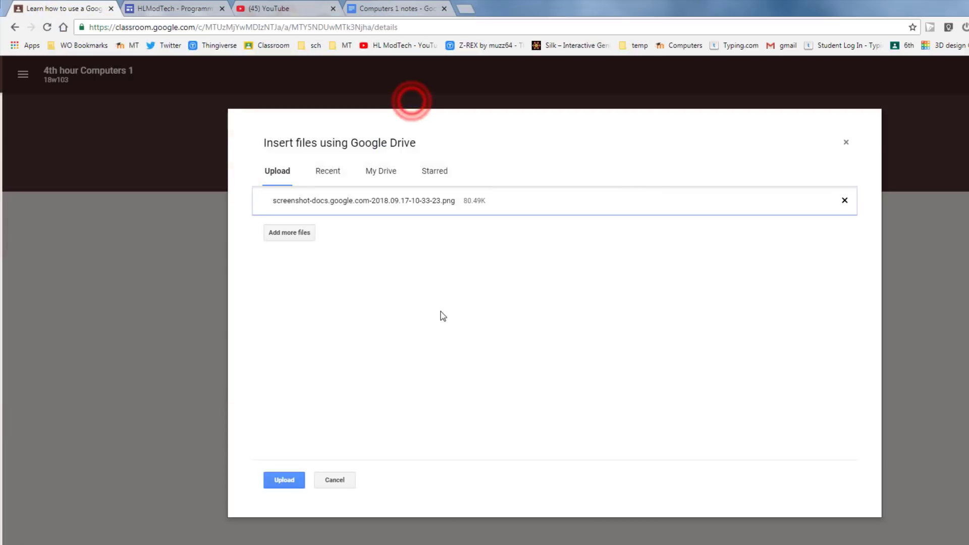
click(291, 478)
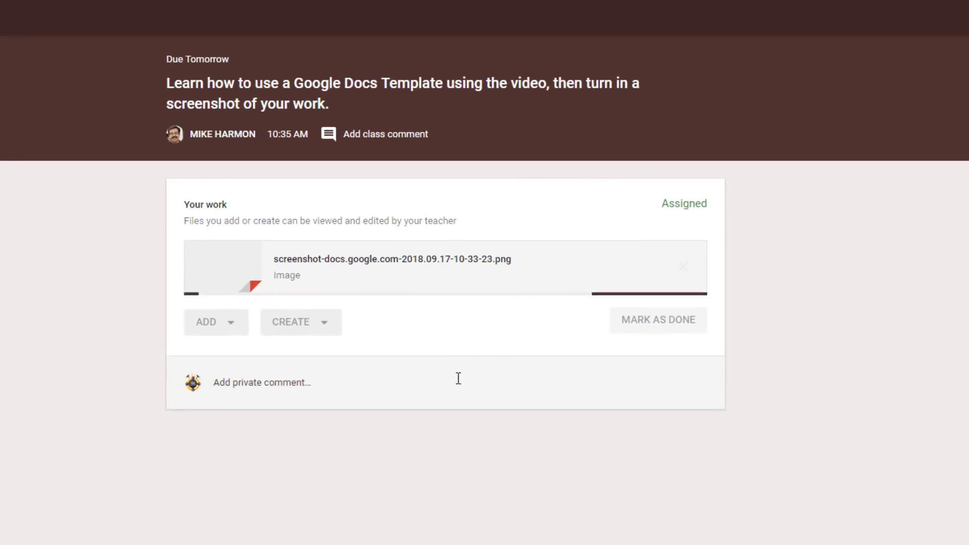
- Turn in the Google Docs Template assignment and confirm the submission
click(661, 325)
click(625, 381)
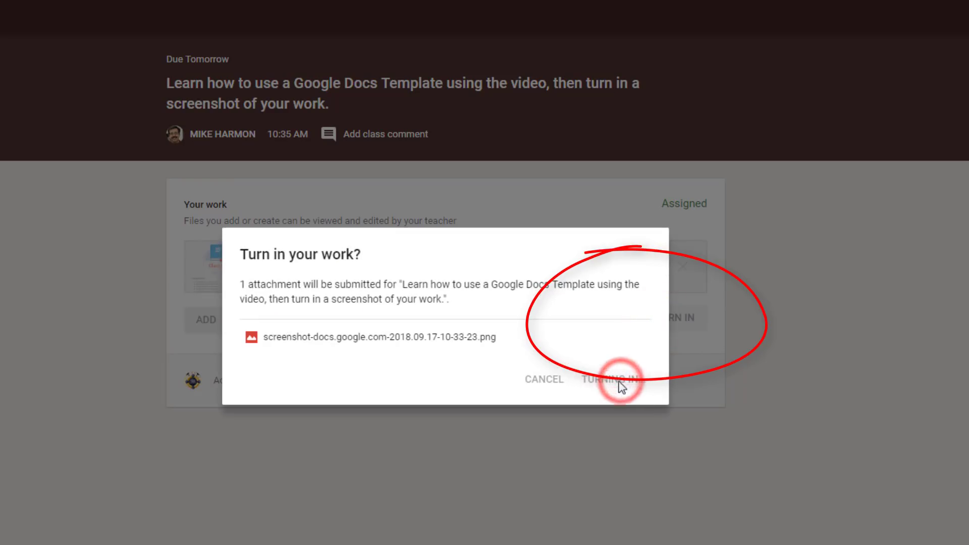